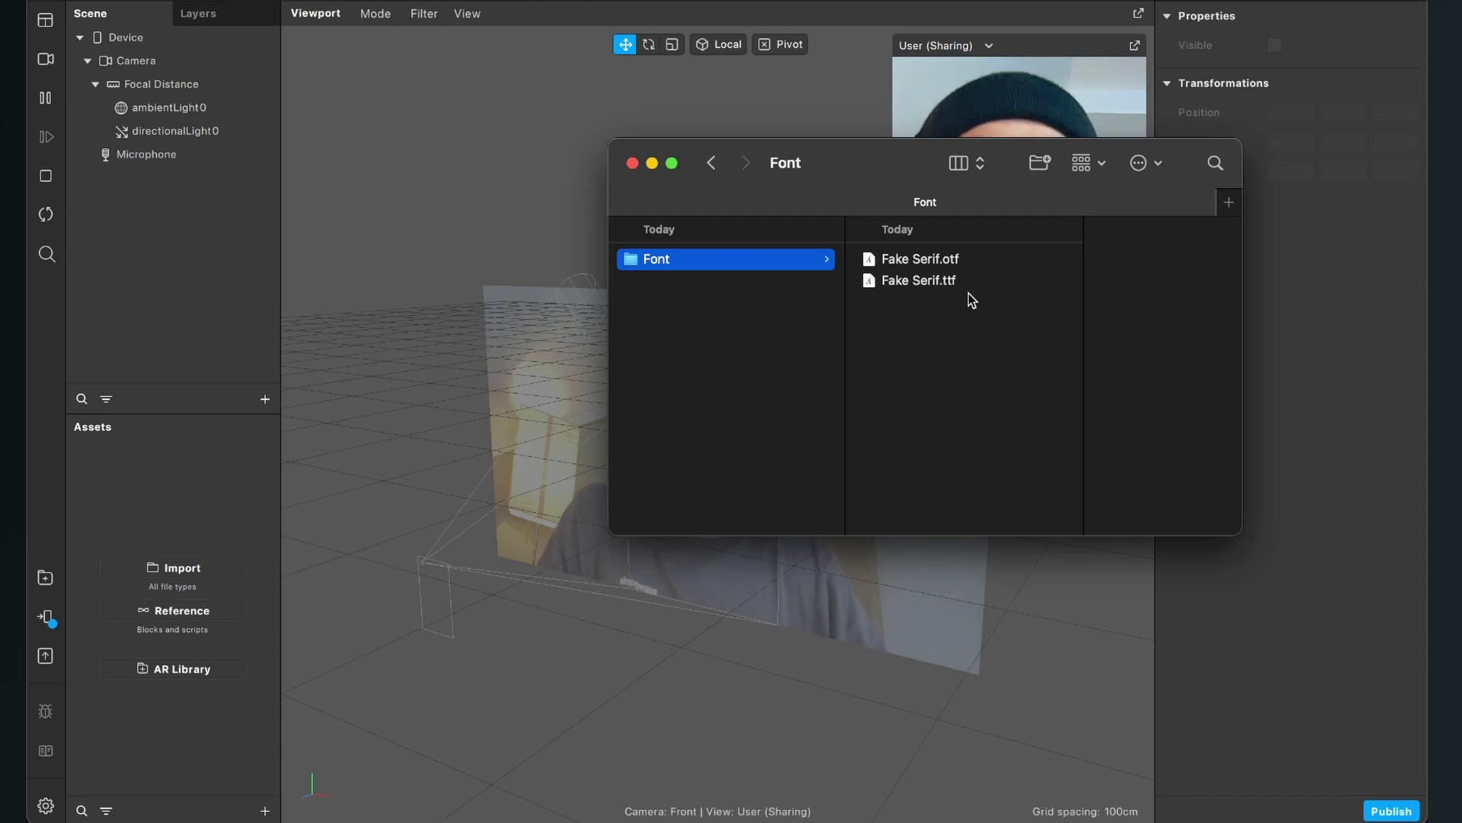
Drag Fake Serif.otf from Finder into the project's Assets panel under a Fonts group.
{"action": "left_click_drag", "start_coordinate": [930, 258], "coordinate": [174, 457]}
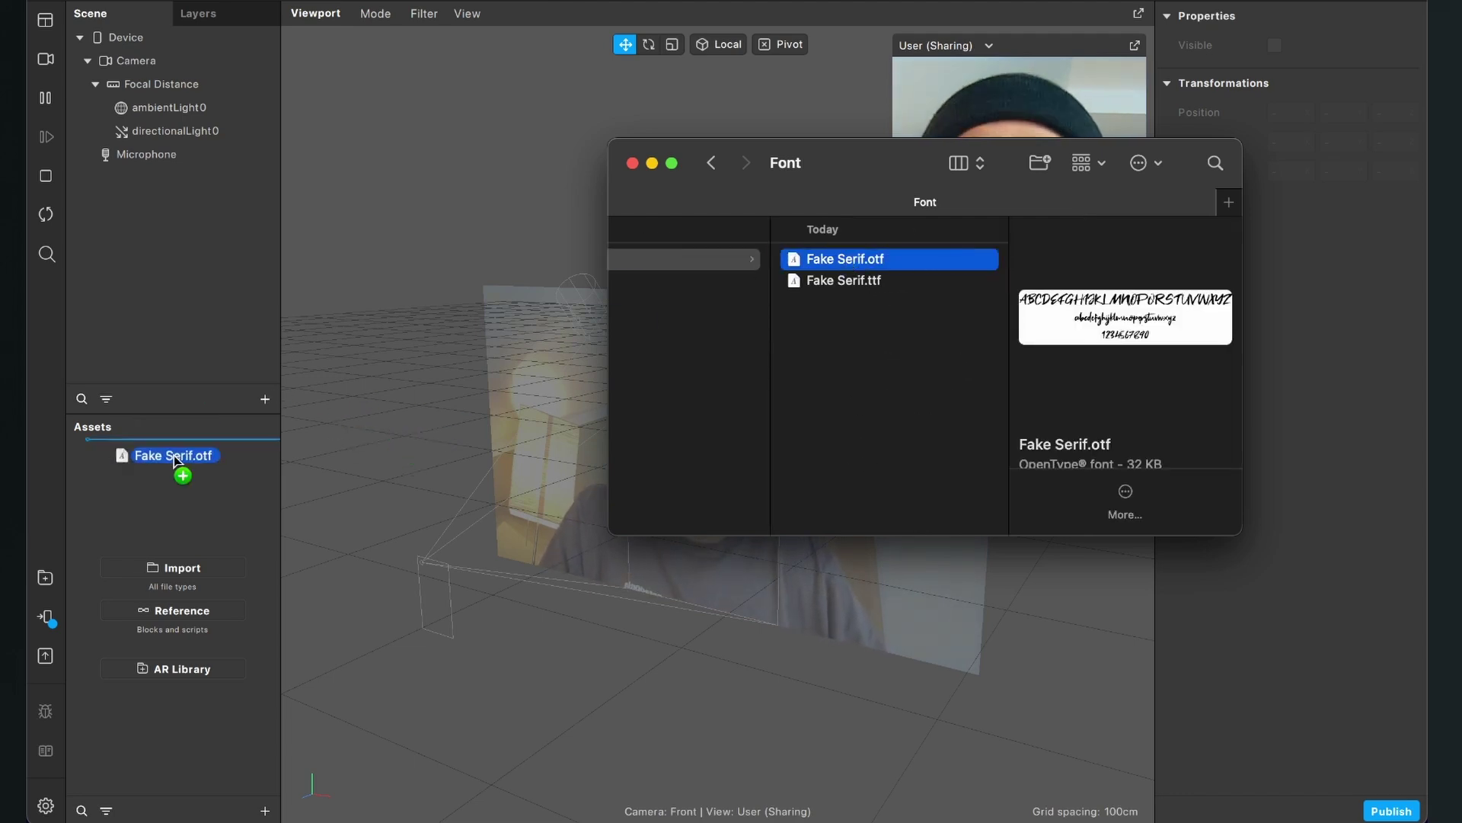
{"action": "left_click_drag", "start_coordinate": [204, 533], "coordinate": [137, 607]}
{"action": "left_click", "coordinate": [137, 607]}
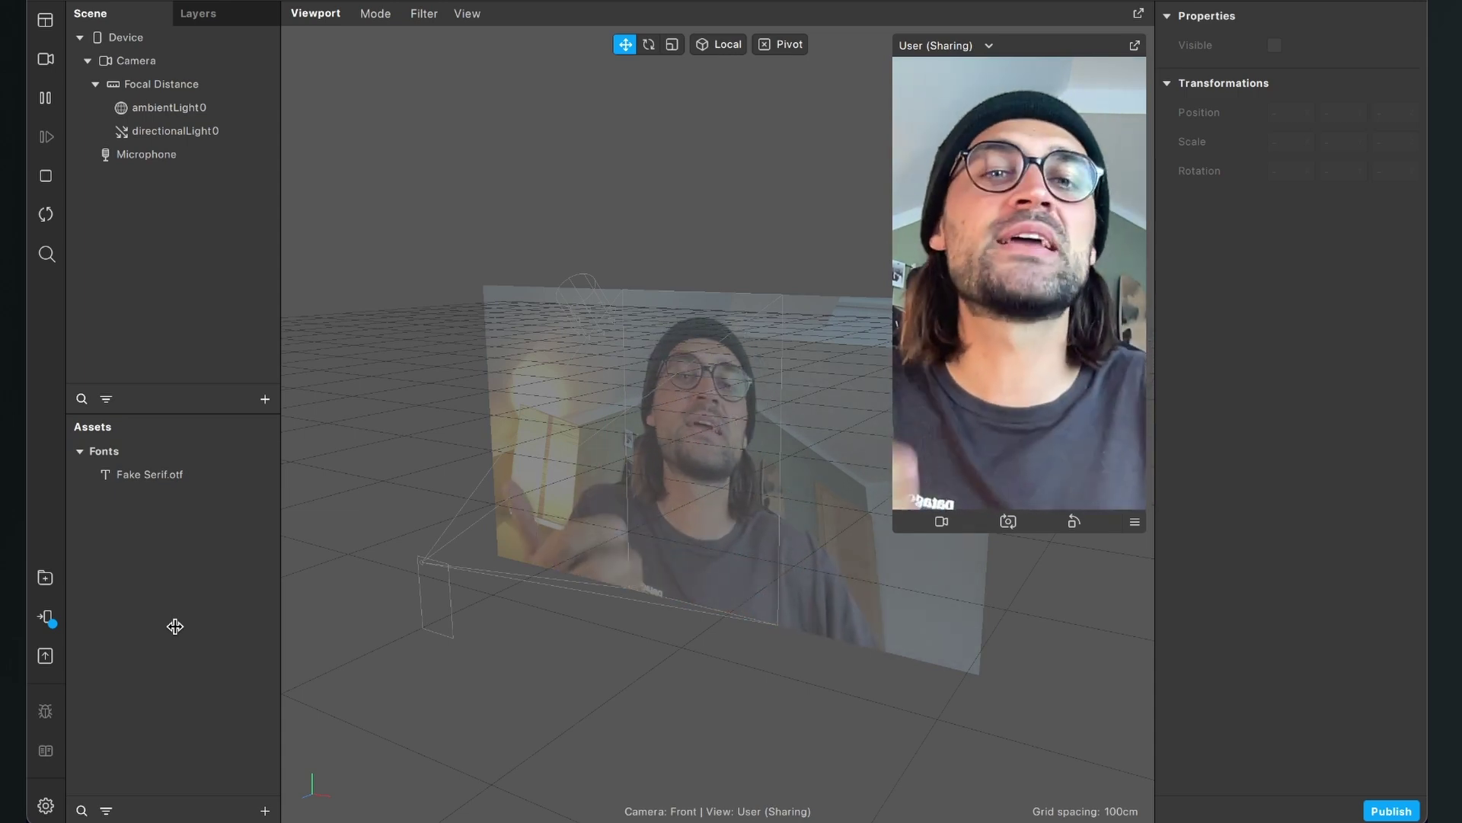
{"action": "key", "text": "ctrl+Right"}
{"action": "scroll", "coordinate": [106, 506], "scroll_direction": "up", "scroll_amount": 15}
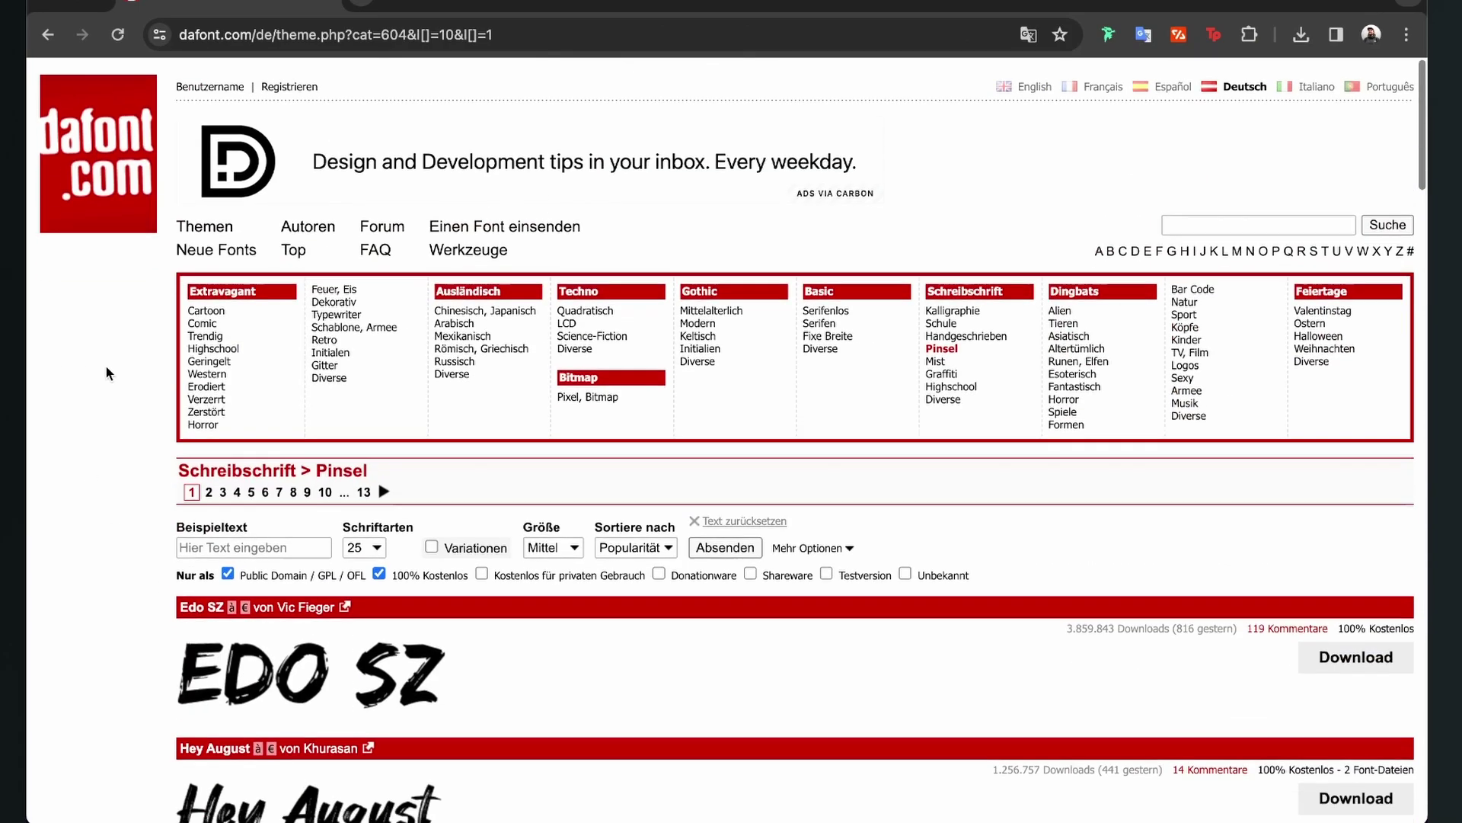
{"action": "scroll", "coordinate": [95, 450], "scroll_direction": "down", "scroll_amount": 4}
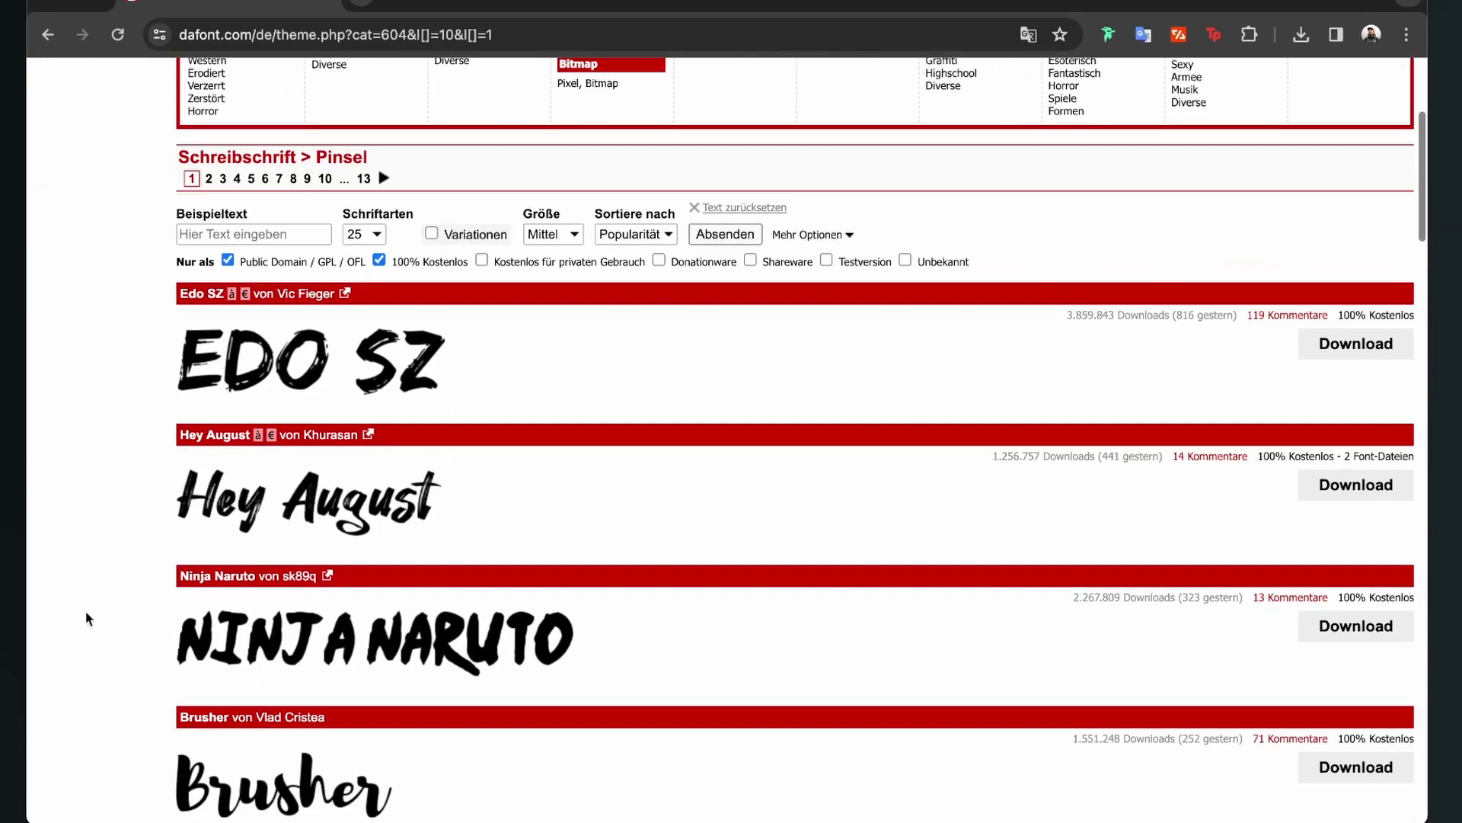
{"action": "scroll", "coordinate": [102, 614], "scroll_direction": "down", "scroll_amount": 4}
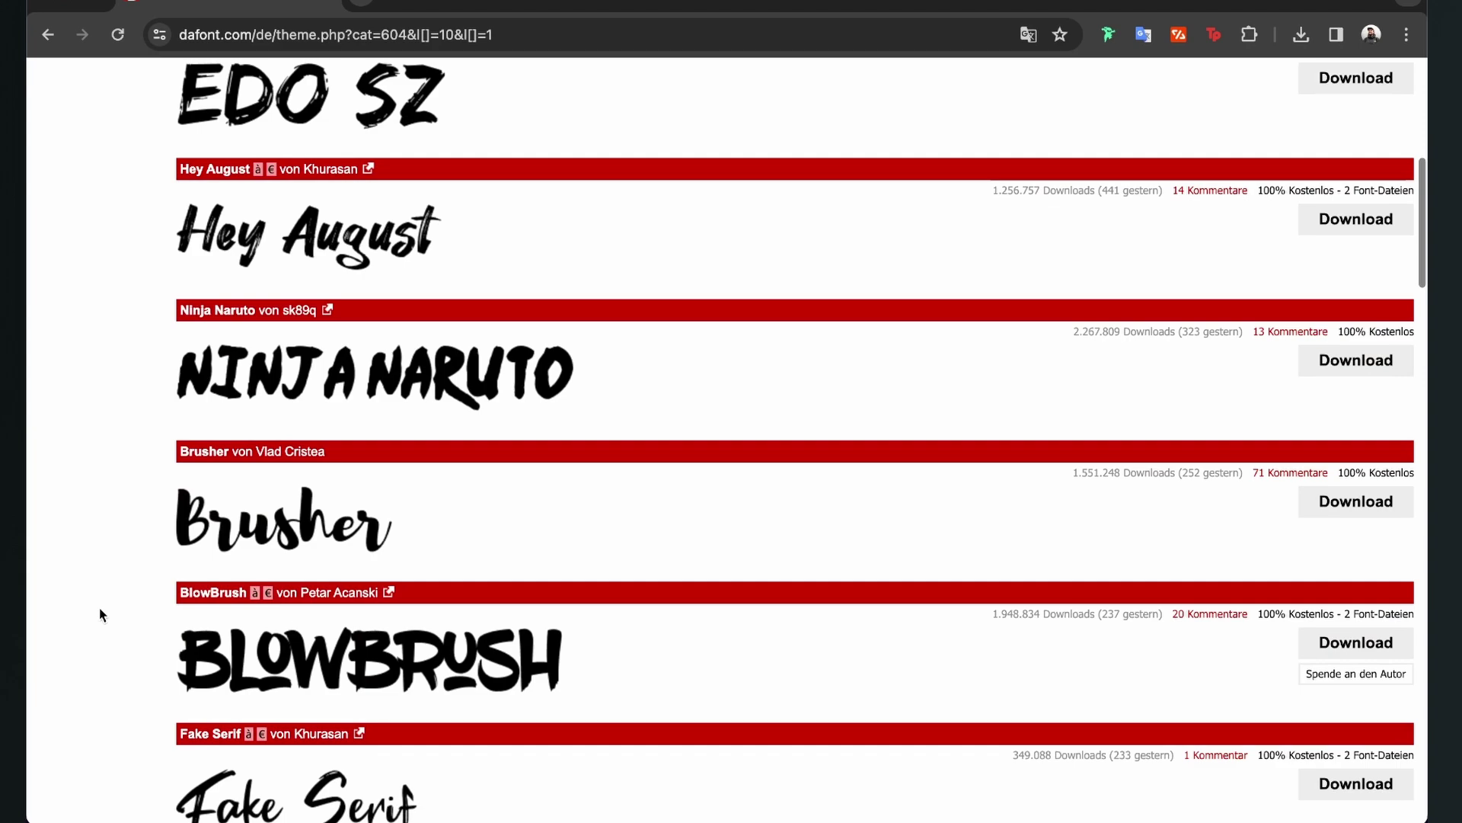
{"action": "scroll", "coordinate": [170, 530], "scroll_direction": "down", "scroll_amount": 1}
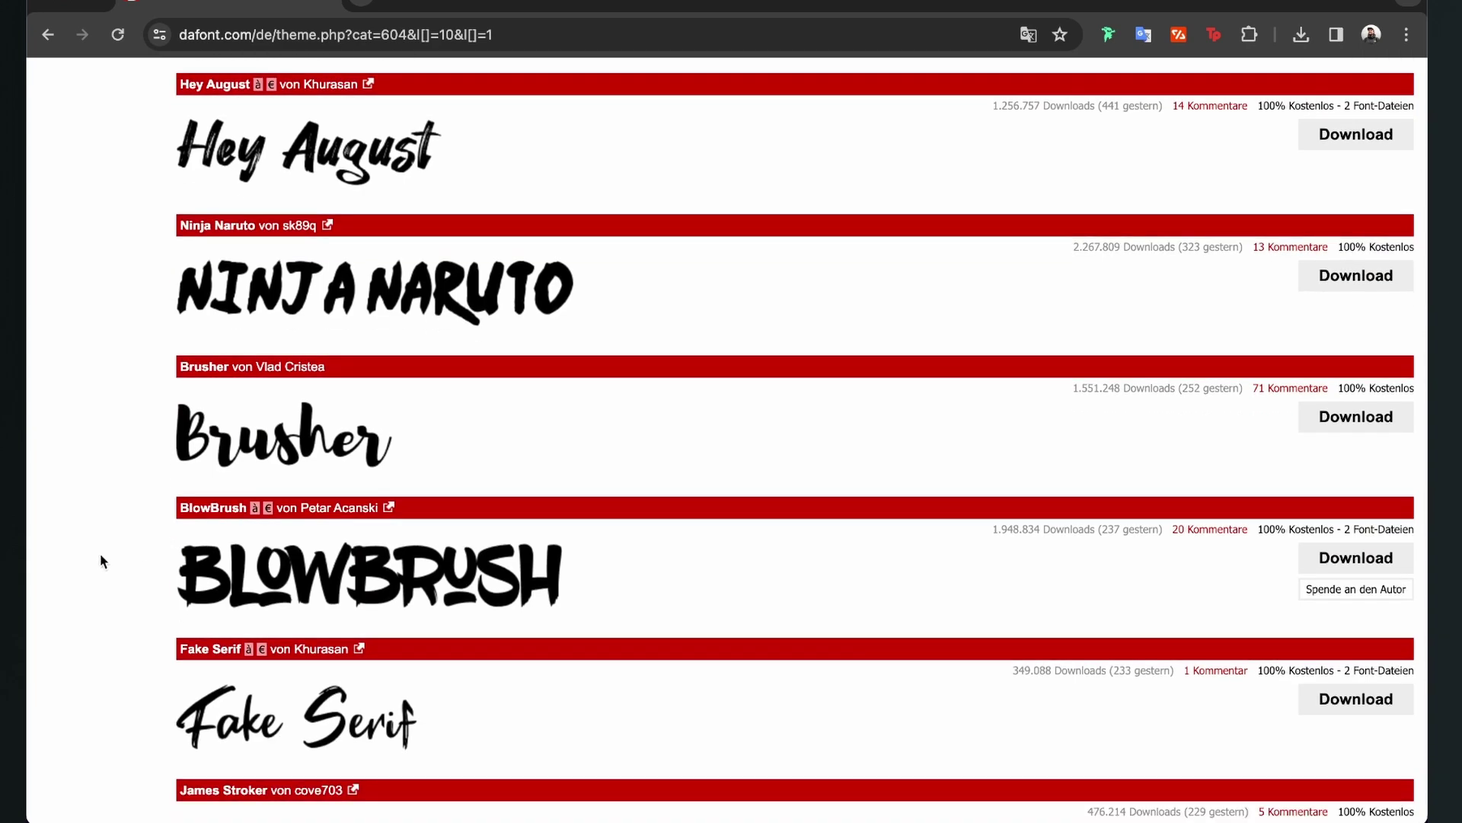
{"action": "scroll", "coordinate": [100, 561], "scroll_direction": "down", "scroll_amount": 7}
{"action": "scroll", "coordinate": [101, 562], "scroll_direction": "down", "scroll_amount": 11}
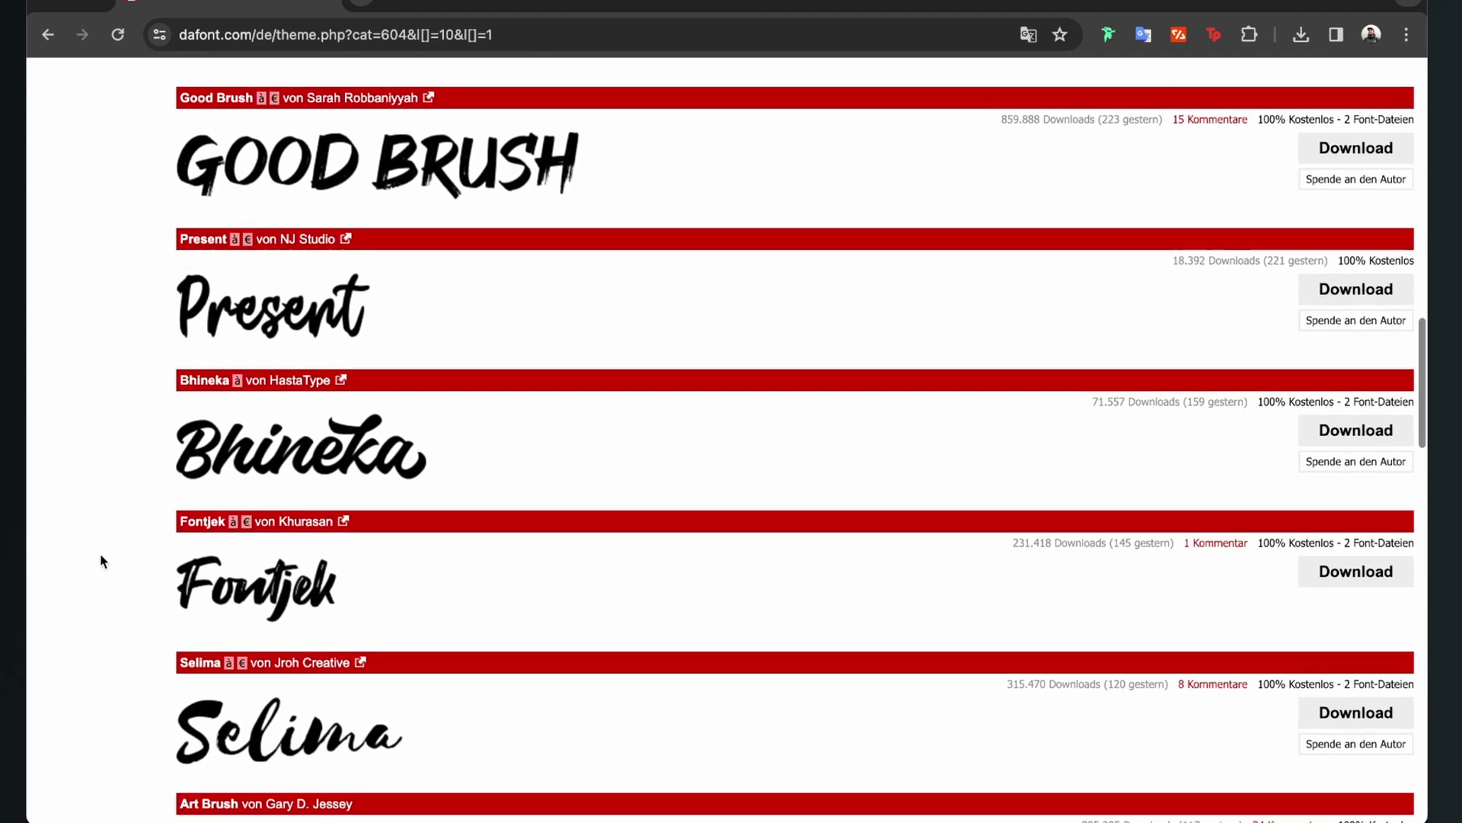
{"action": "scroll", "coordinate": [100, 561], "scroll_direction": "up", "scroll_amount": 8}
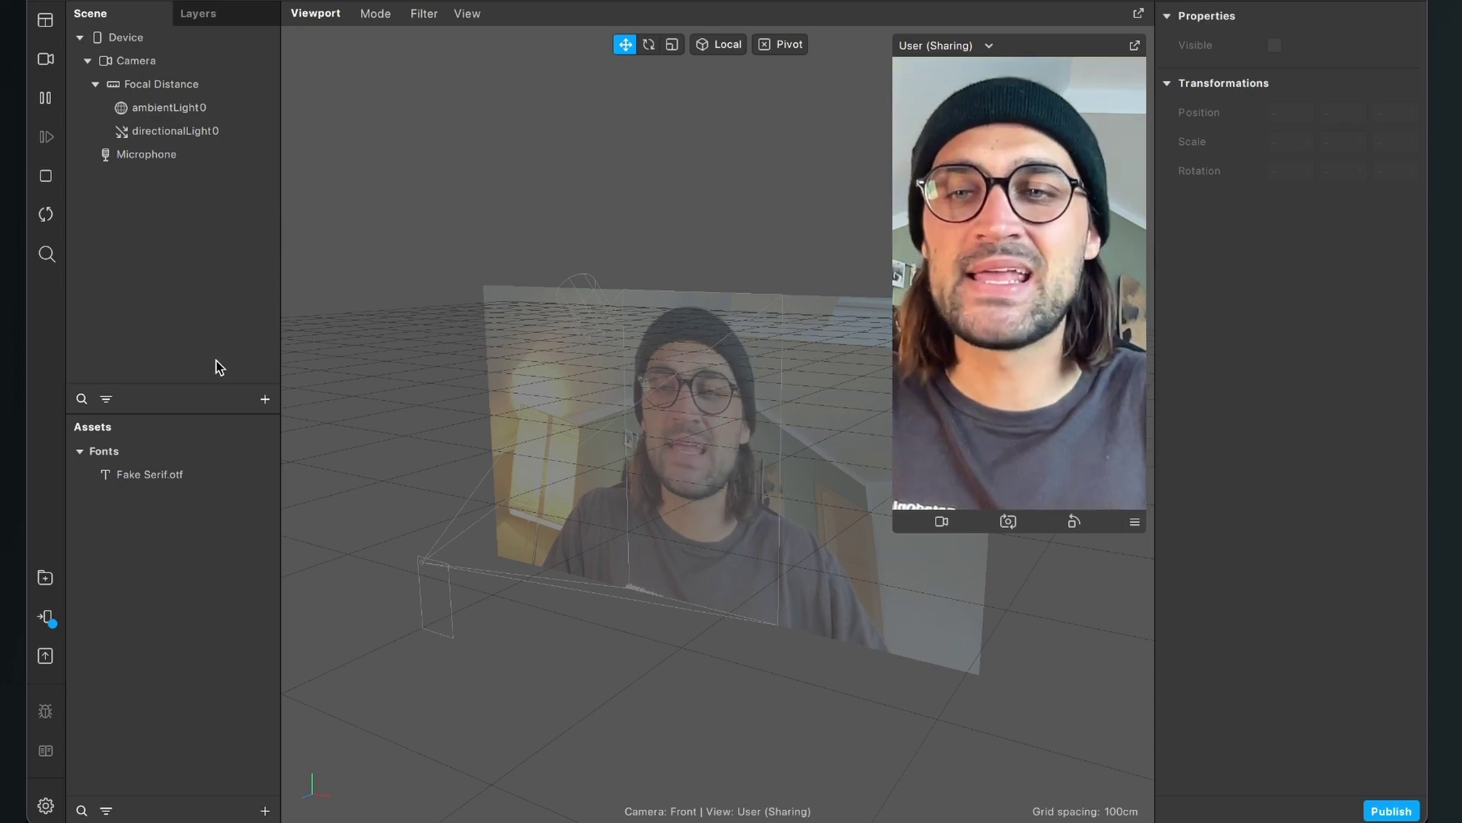
Add a 2D Text object from the Scene panel's add menu, creating canvas0 with 2dText0.
{"action": "left_click", "coordinate": [265, 399]}
{"action": "type", "text": "2D"}
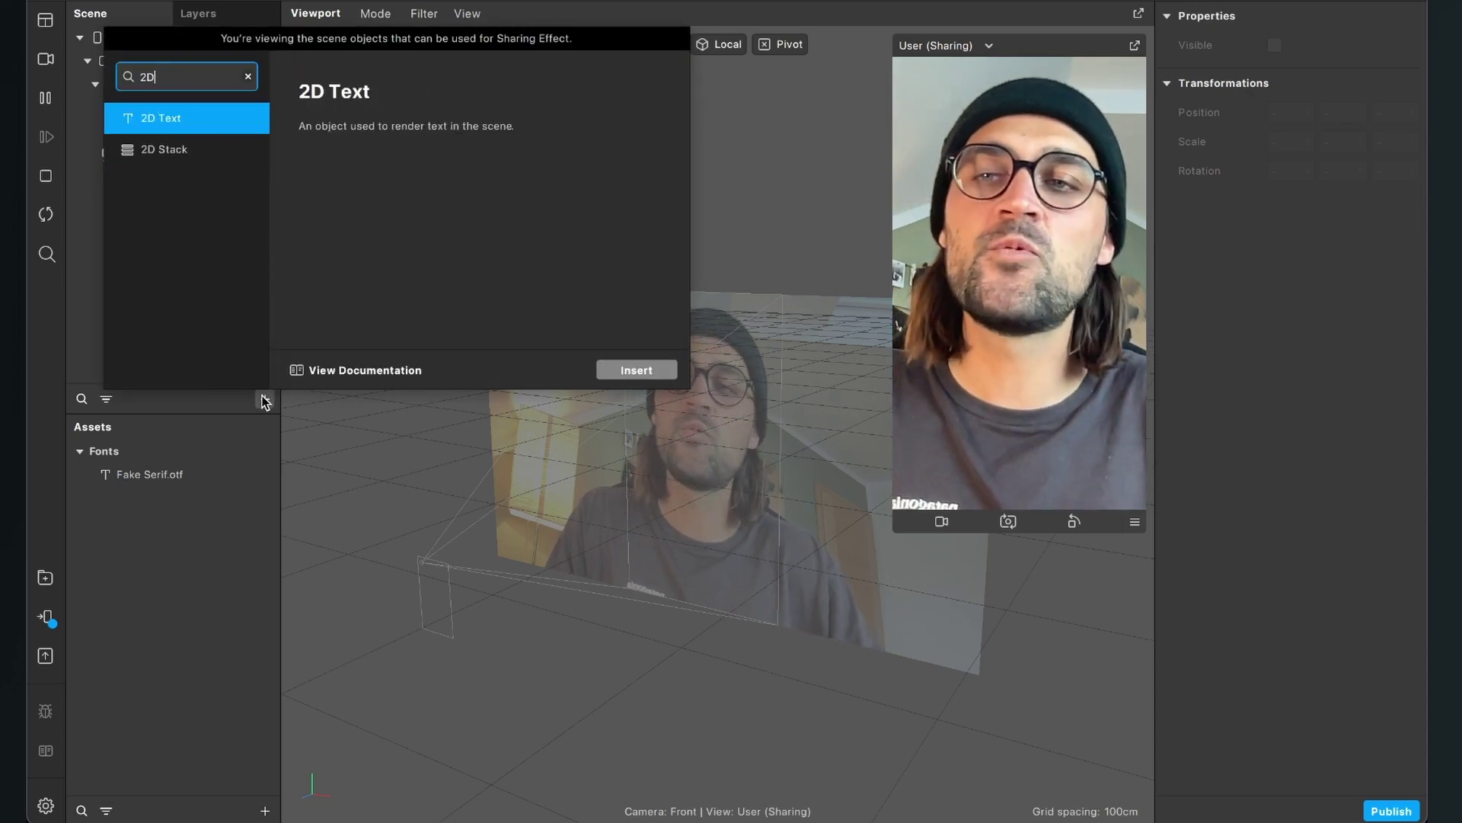
{"action": "key", "text": "Return"}
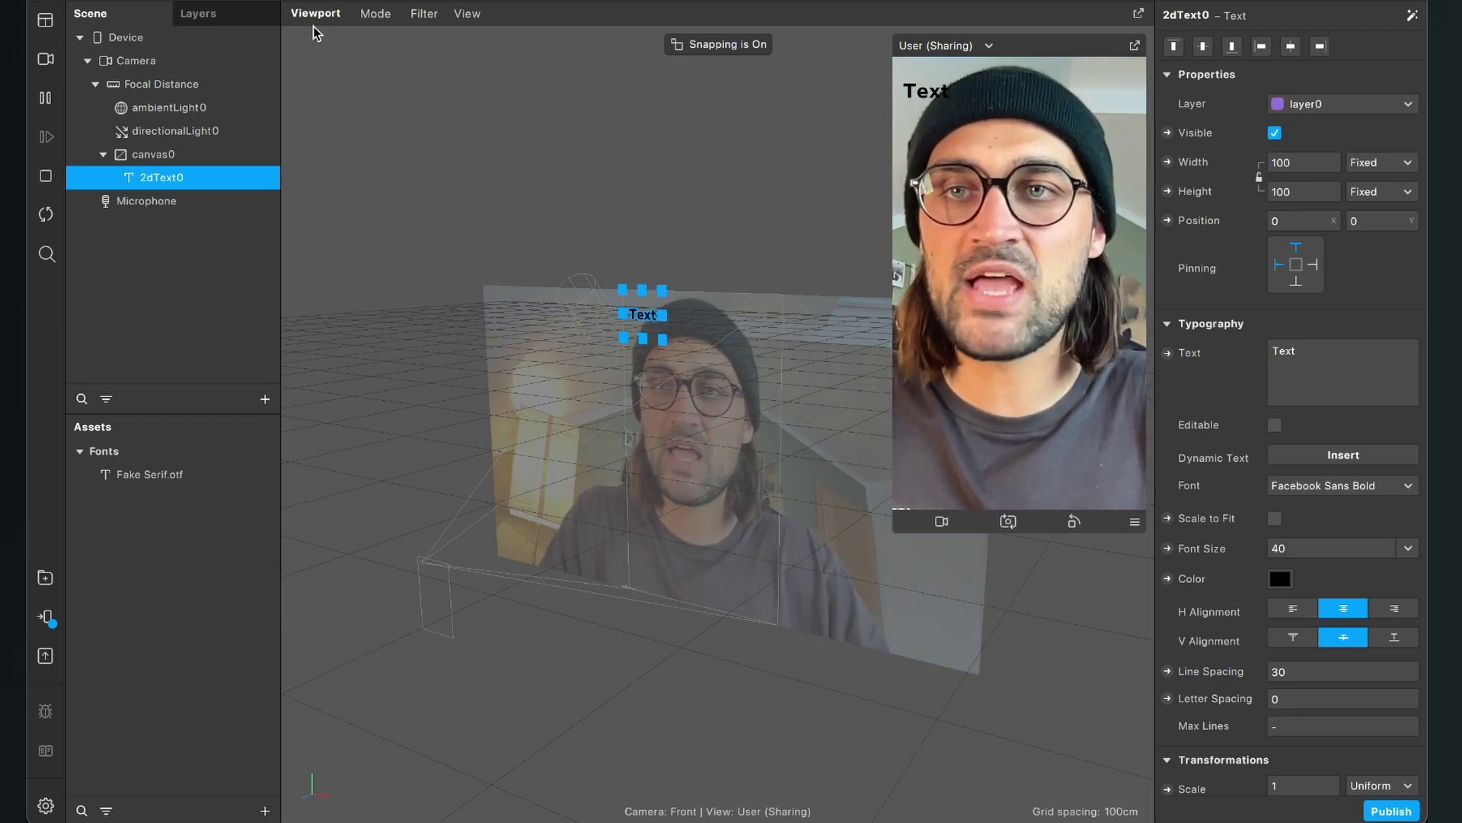
Switch the viewport to Edit 2D Objects mode and move the text onto the face centre.
{"action": "left_click", "coordinate": [376, 15]}
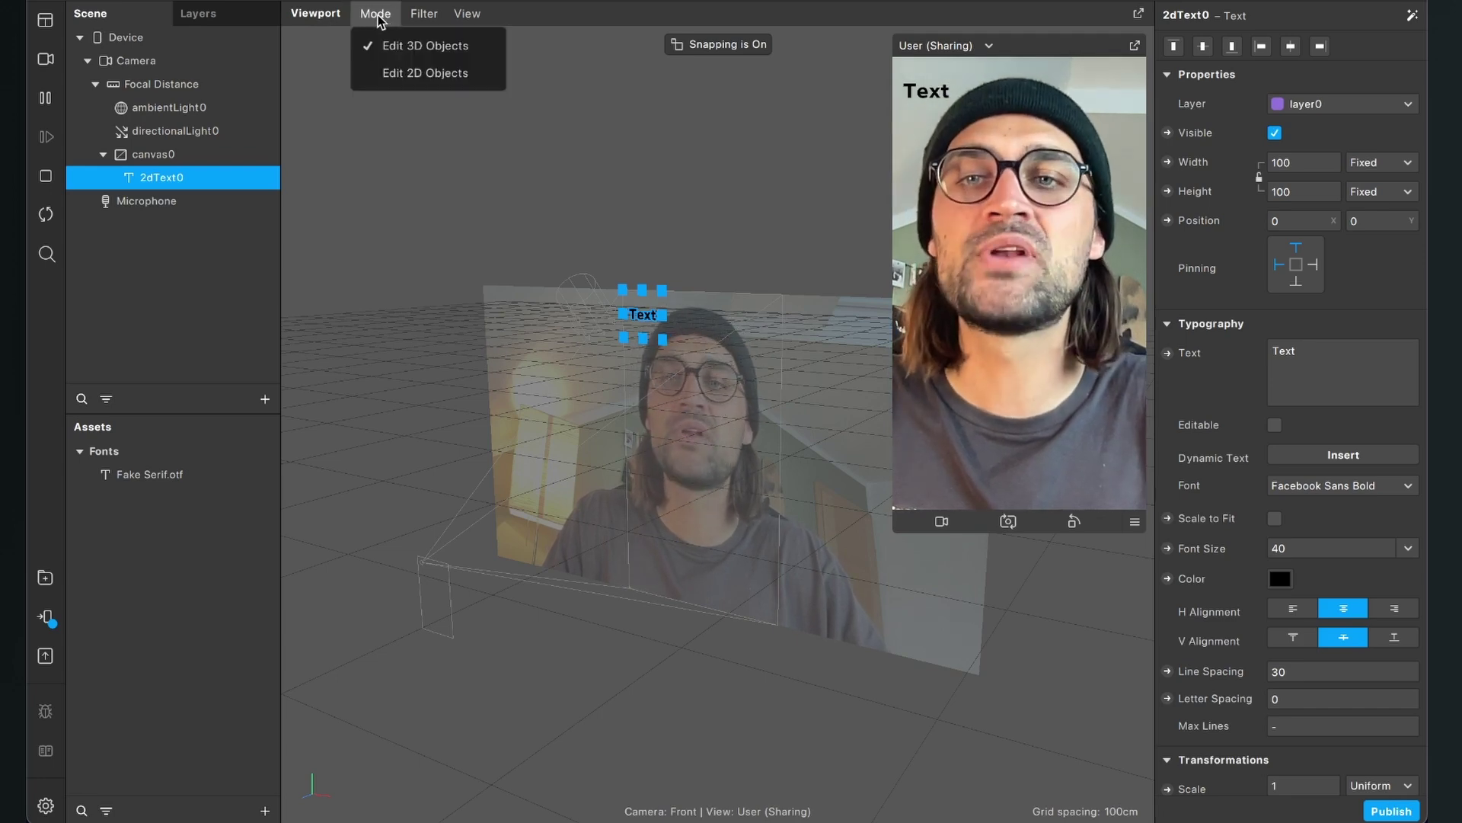
{"action": "left_click", "coordinate": [412, 73]}
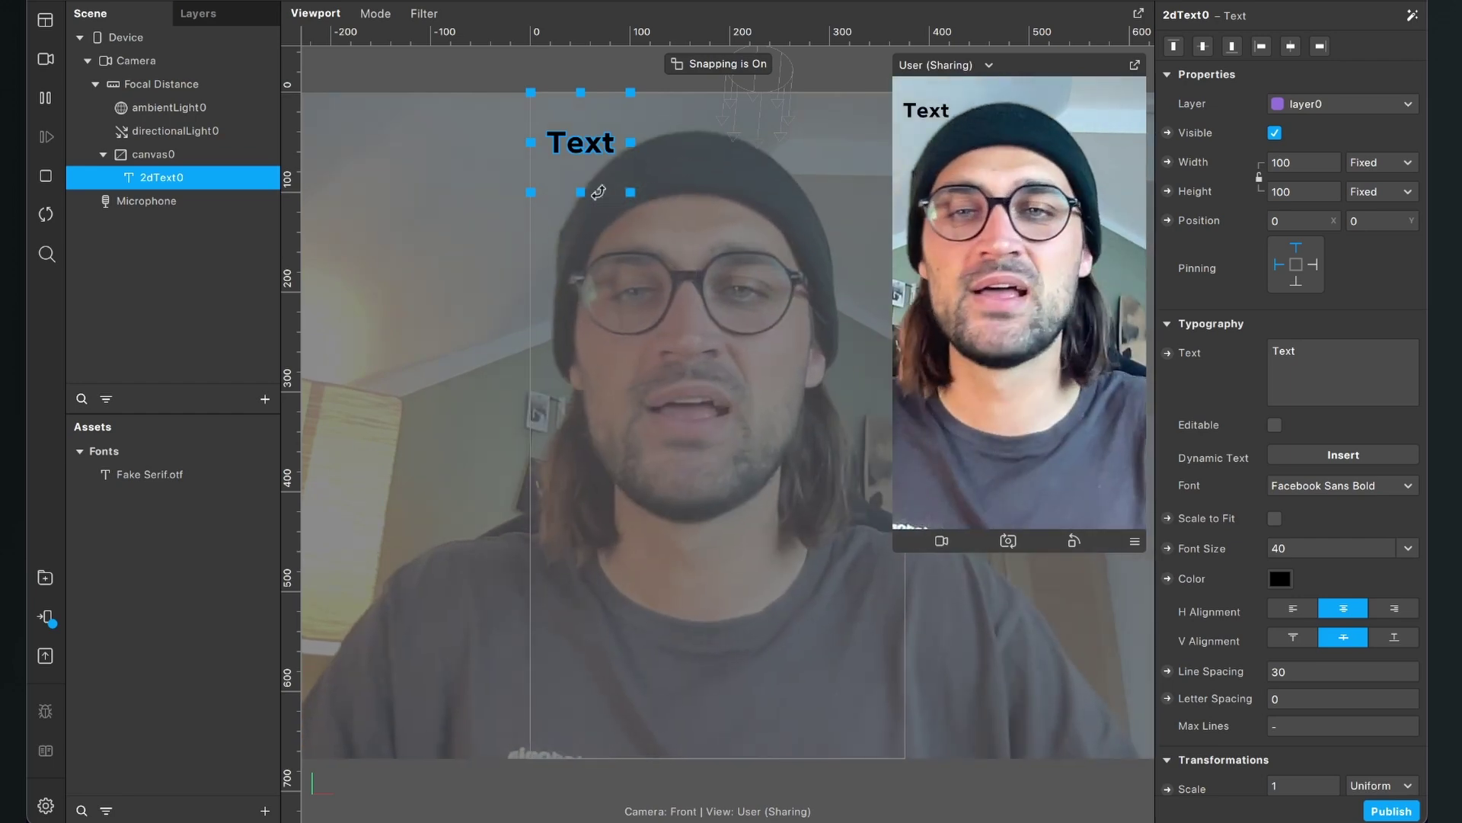
{"action": "left_click_drag", "start_coordinate": [556, 150], "coordinate": [822, 425]}
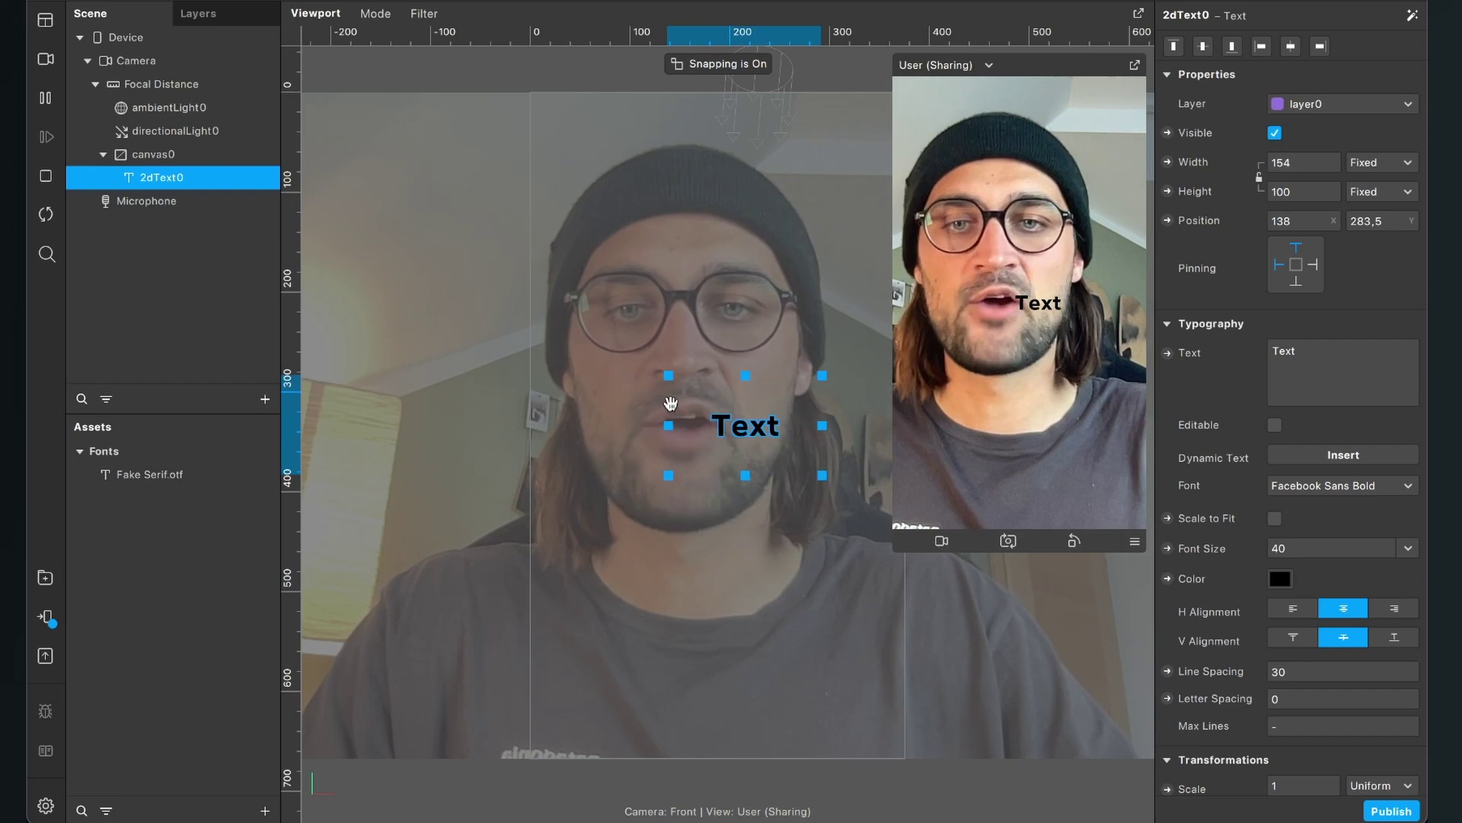
Widen the text box to 316 by 100 and keep it centred on the face.
{"action": "left_click_drag", "start_coordinate": [665, 428], "coordinate": [548, 421]}
{"action": "left_click_drag", "start_coordinate": [826, 425], "coordinate": [864, 425]}
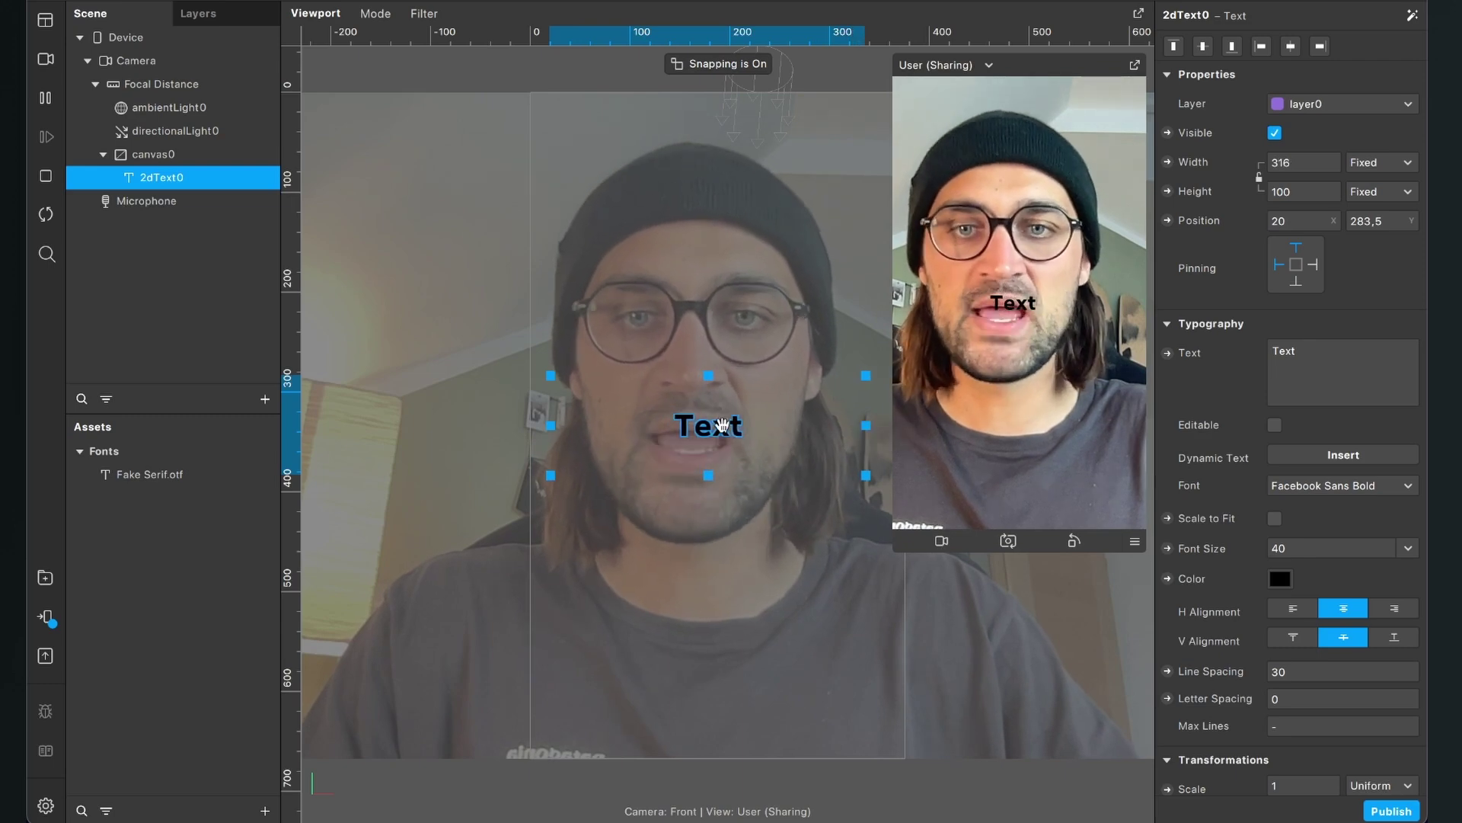
{"action": "mouse_move", "coordinate": [711, 422]}
{"action": "left_mouse_down"}
{"action": "mouse_move", "coordinate": [721, 409]}
{"action": "mouse_move", "coordinate": [730, 424]}
{"action": "left_mouse_up"}
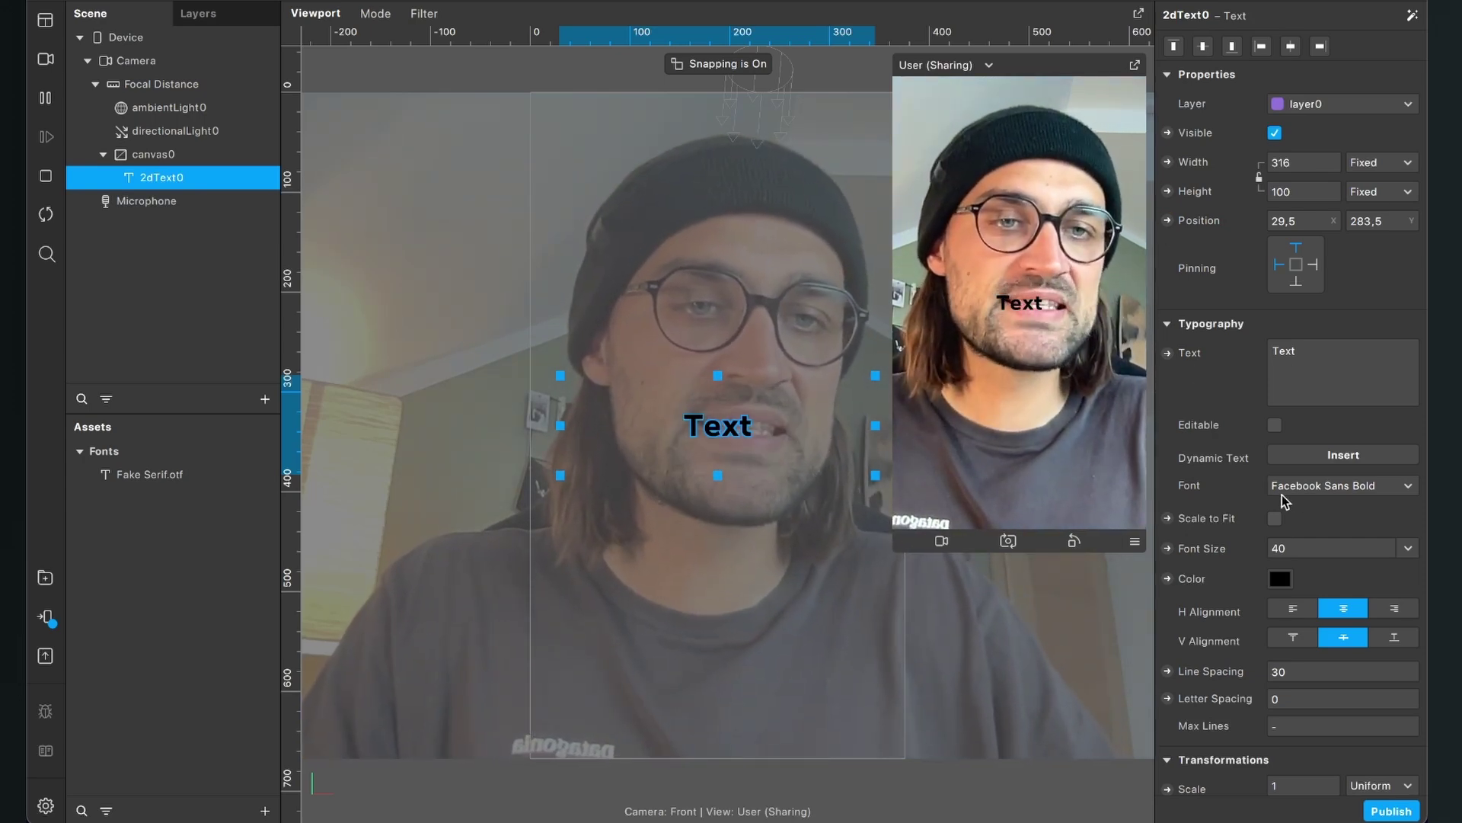
Set the text's Typography font to the imported Fake Serif.otf.
{"action": "left_click", "coordinate": [1304, 487]}
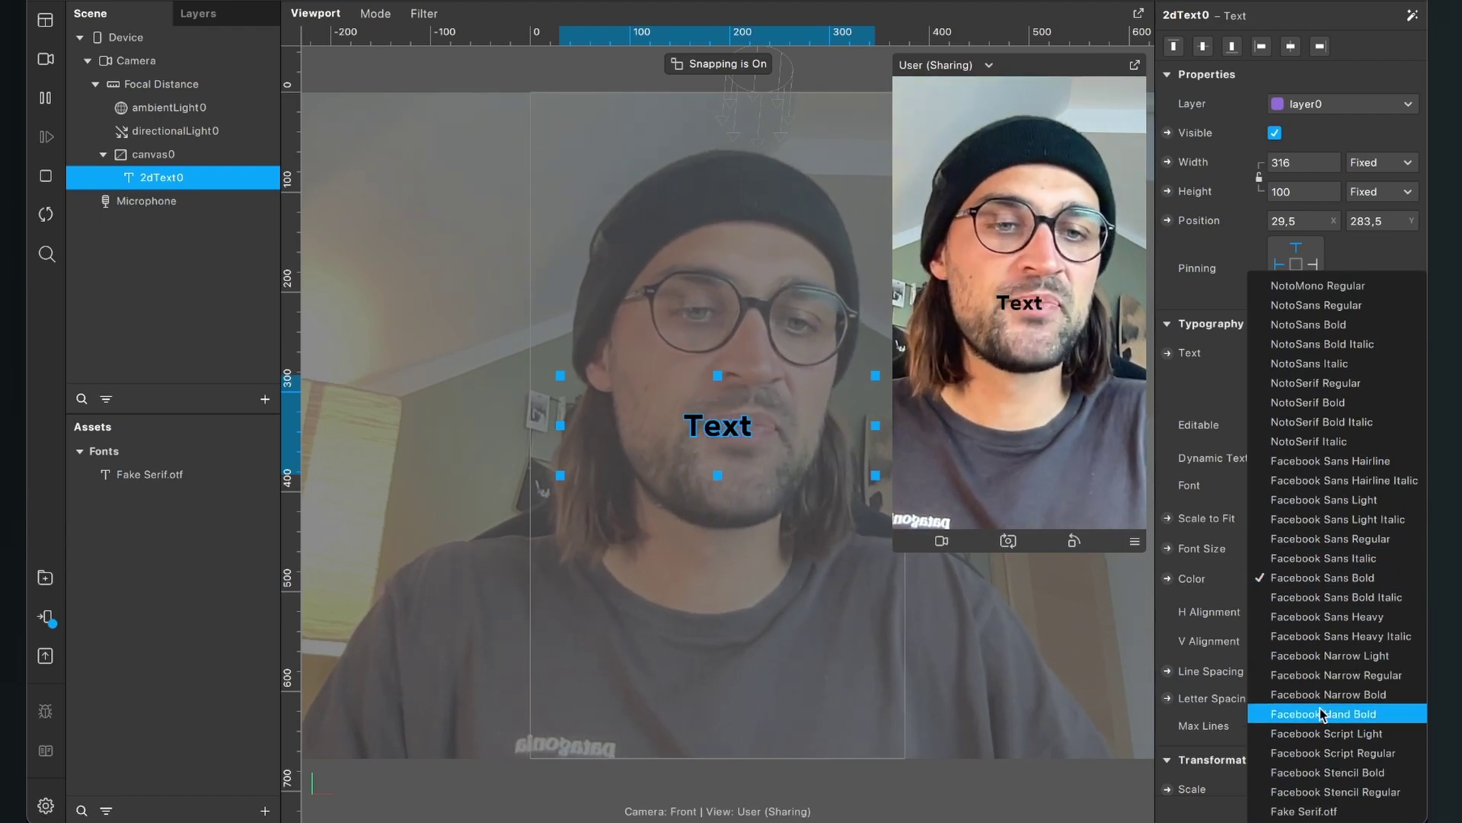
{"action": "left_click", "coordinate": [1305, 812]}
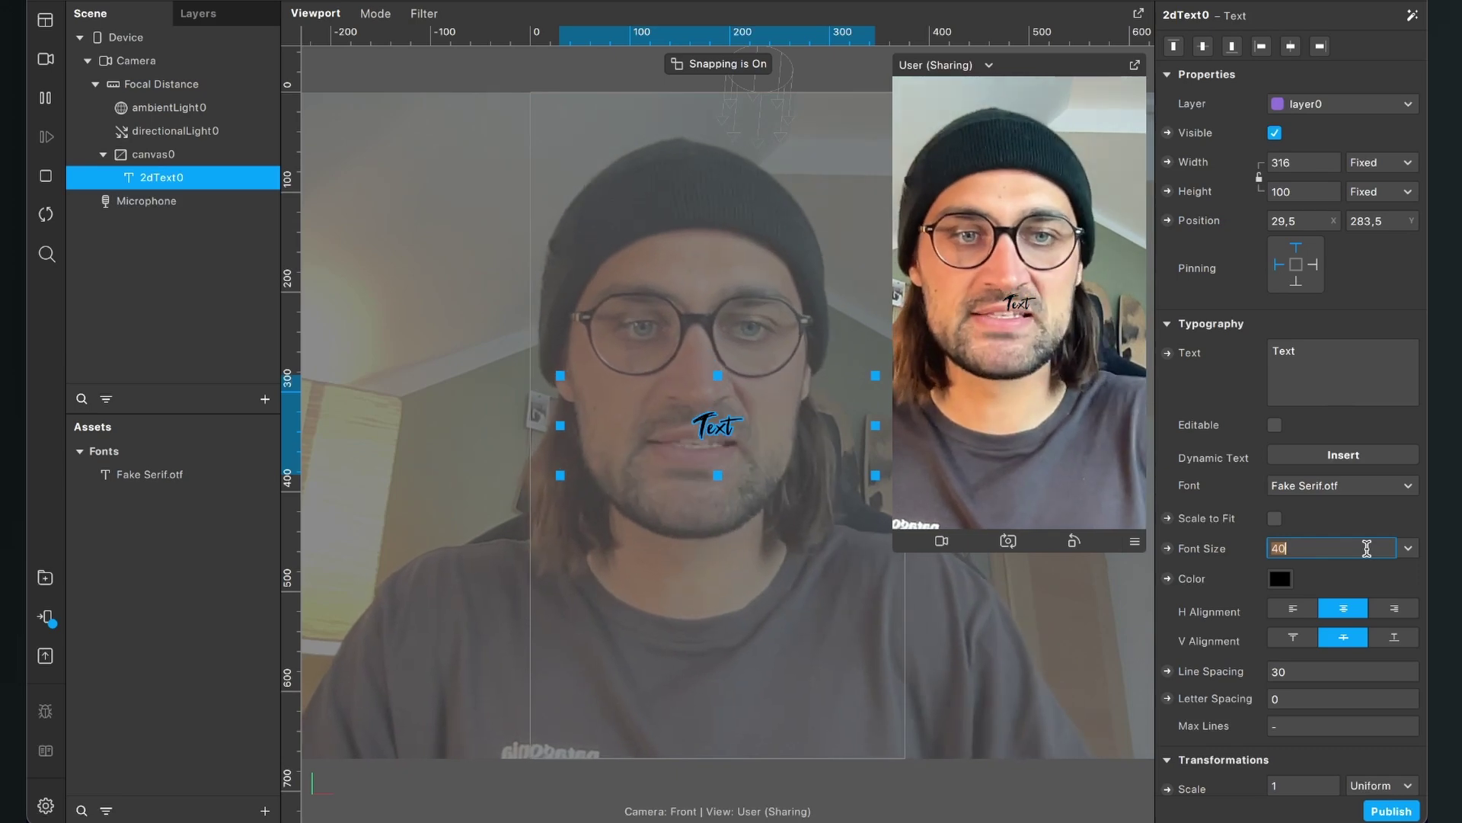
Set font size to 70 and replace the placeholder 'Text' with 'Custom Font'.
{"action": "type", "text": "70"}
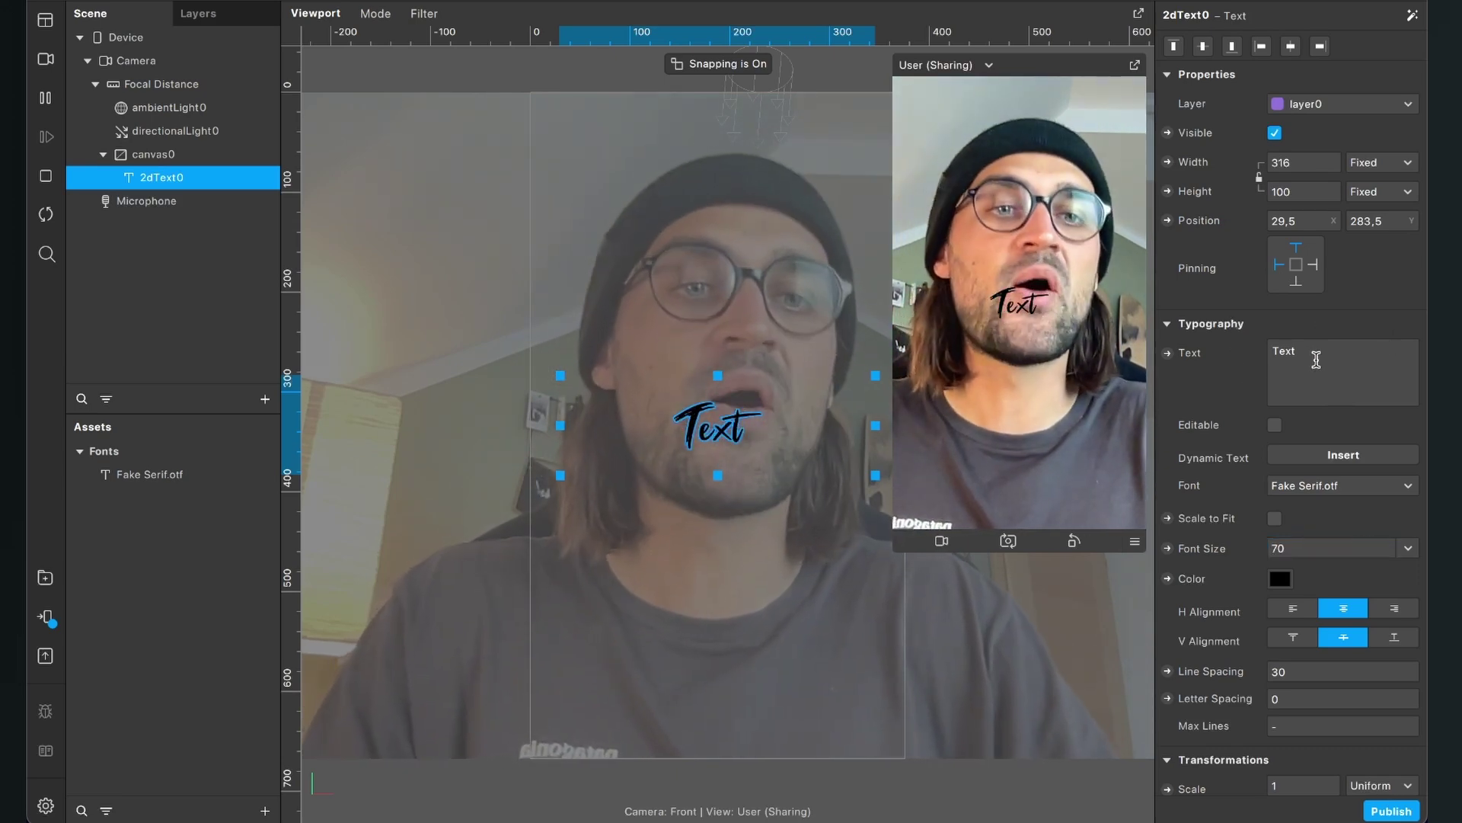
{"action": "left_click", "coordinate": [1316, 360]}
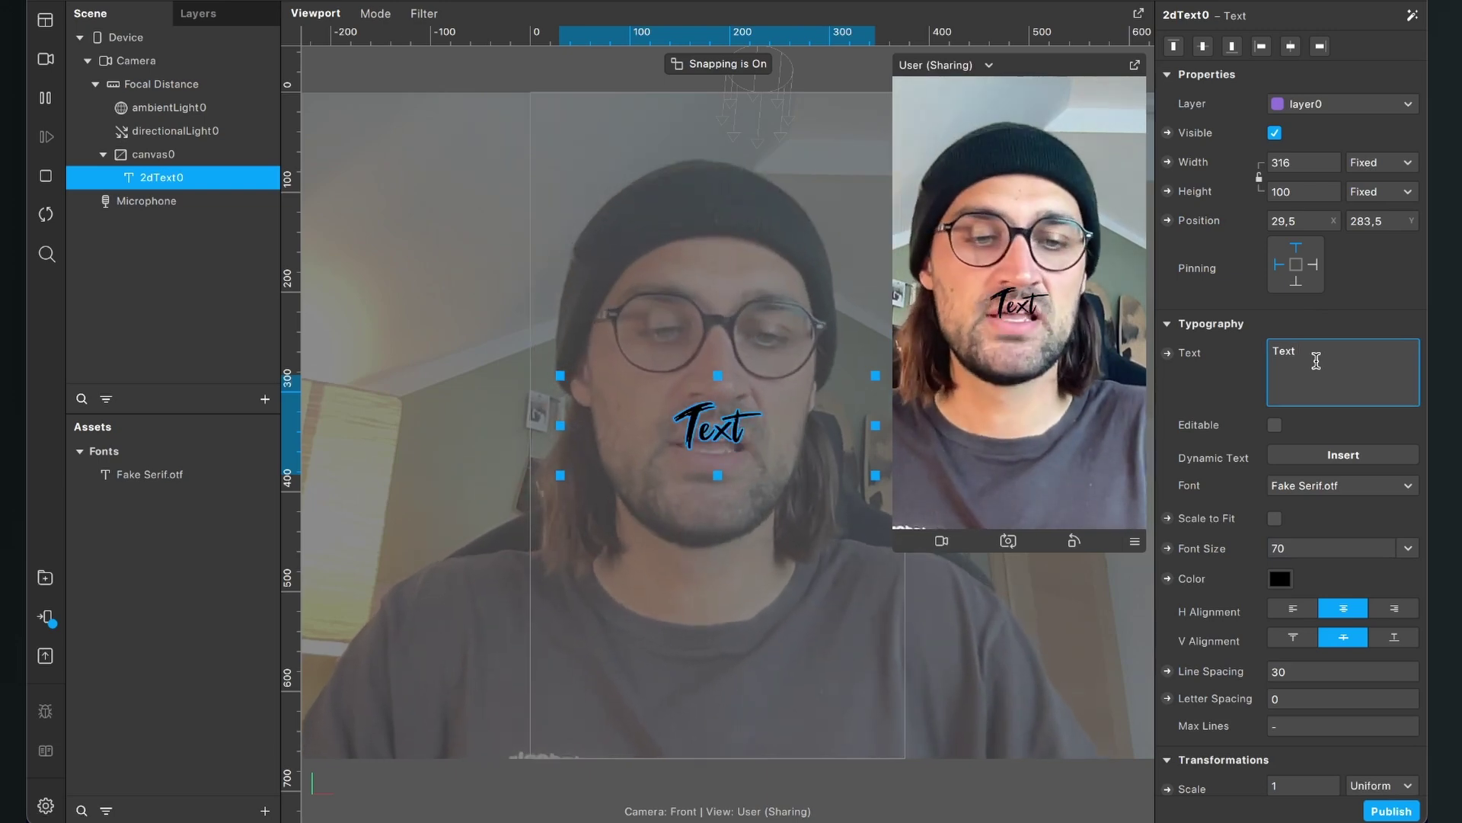
{"action": "key", "text": "BackSpace"}
{"action": "key", "text": "BackSpace"}
{"action": "key", "text": "BackSpace"}
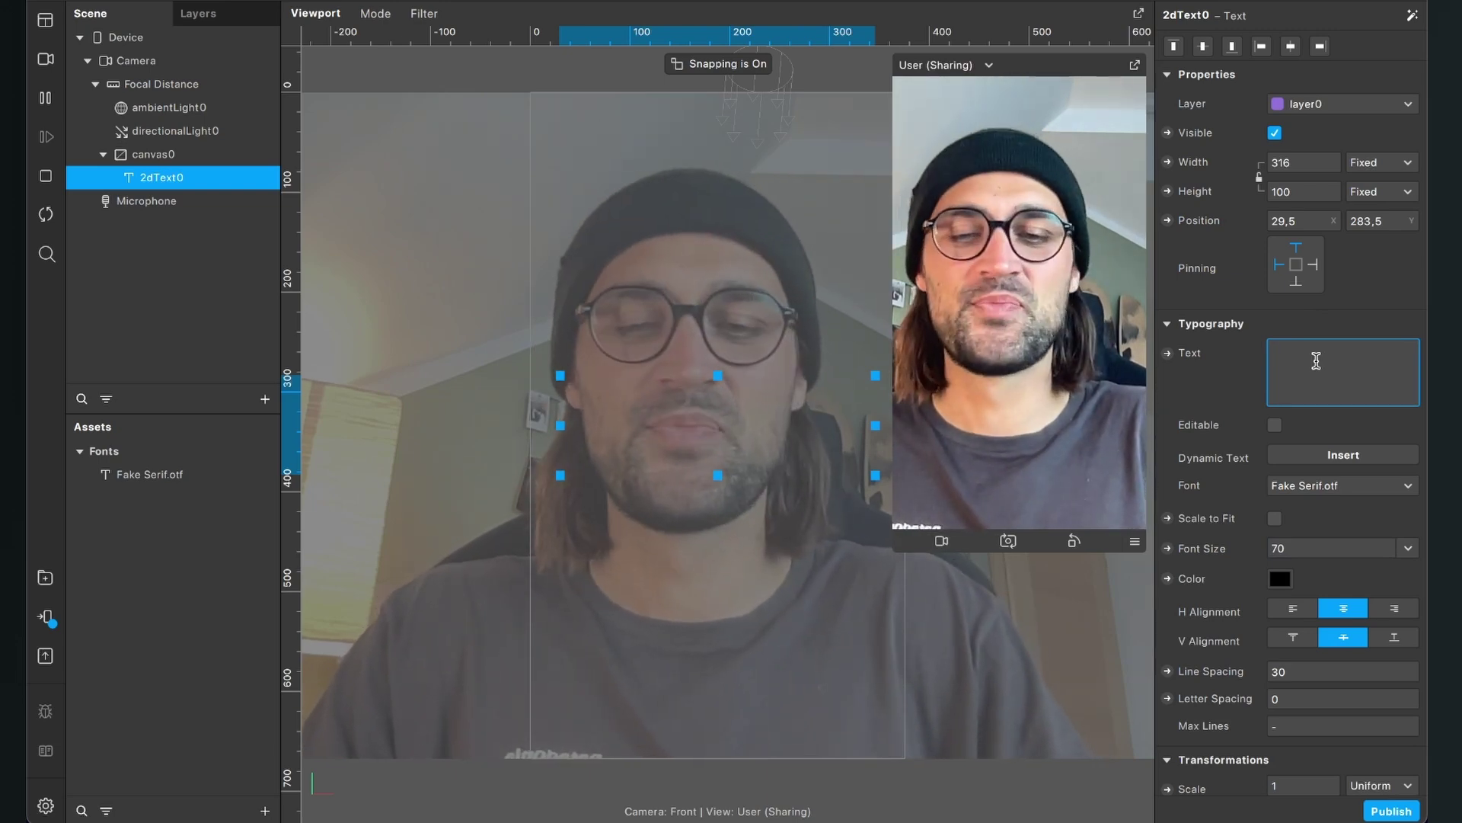
{"action": "type", "text": "Custor"}
{"action": "type", "text": " Fon"}
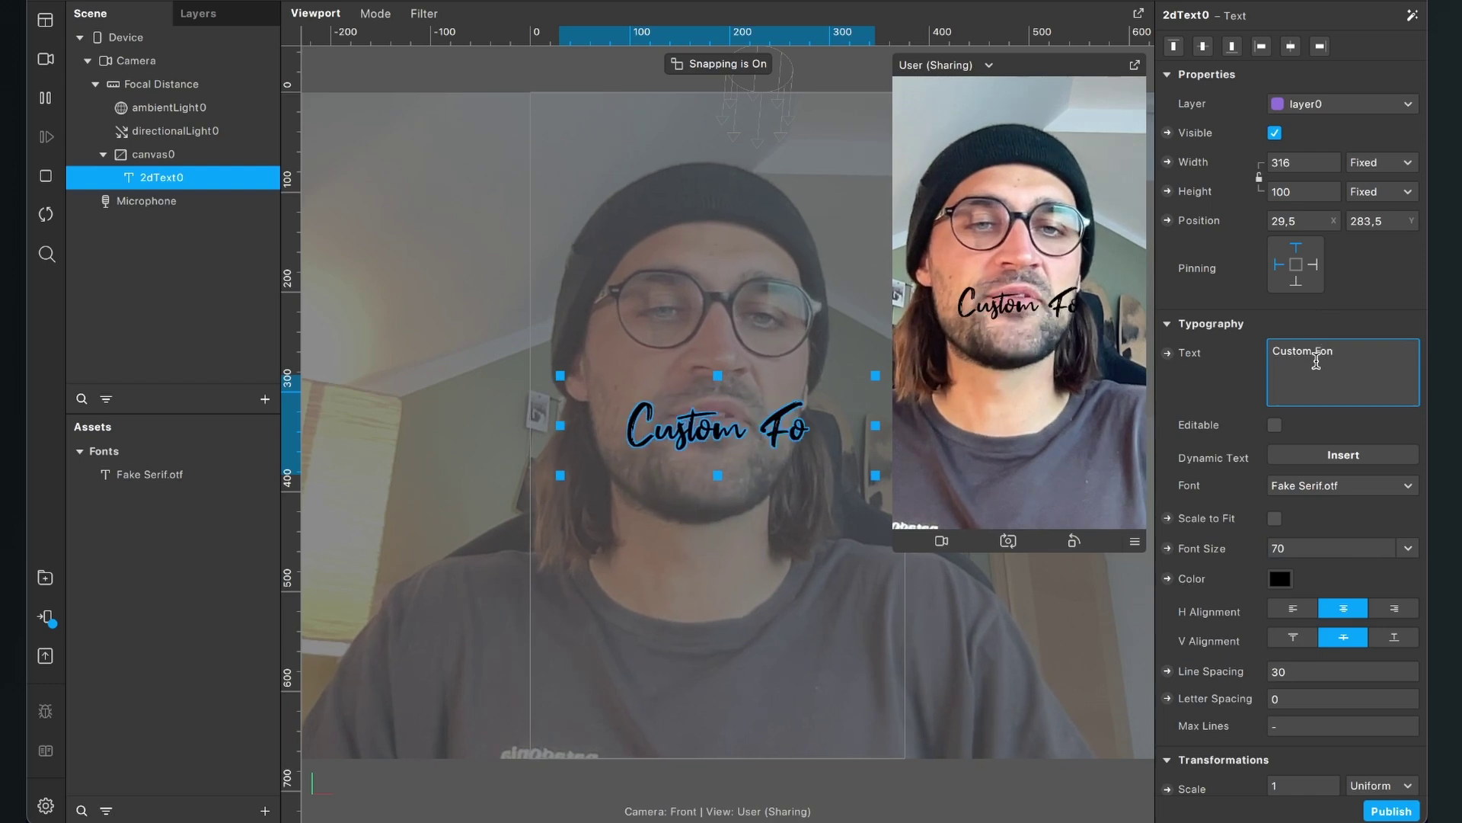
{"action": "type", "text": "t"}
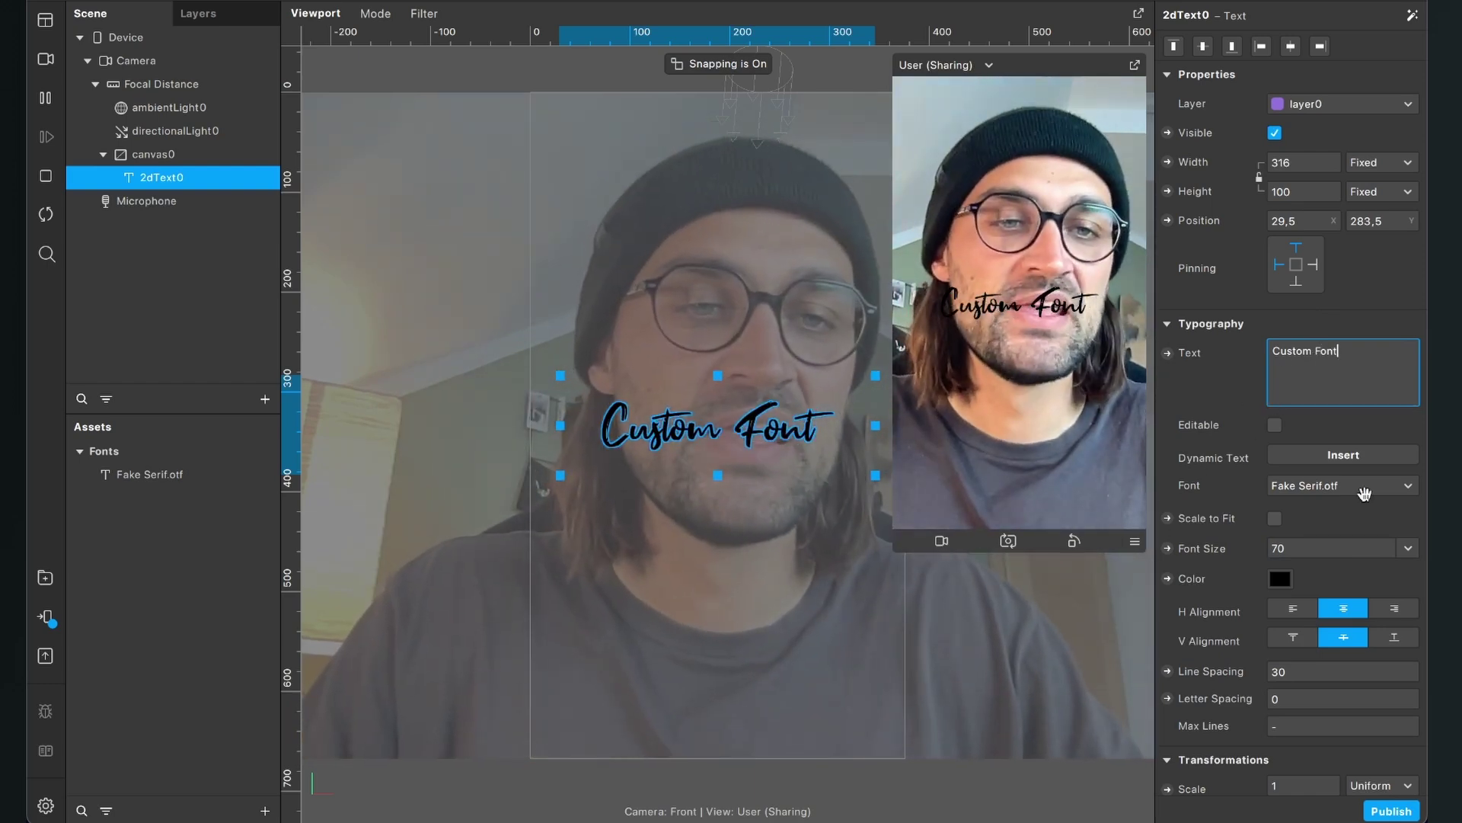
Change the text colour to white in the colour picker and apply it.
{"action": "left_click", "coordinate": [1280, 578]}
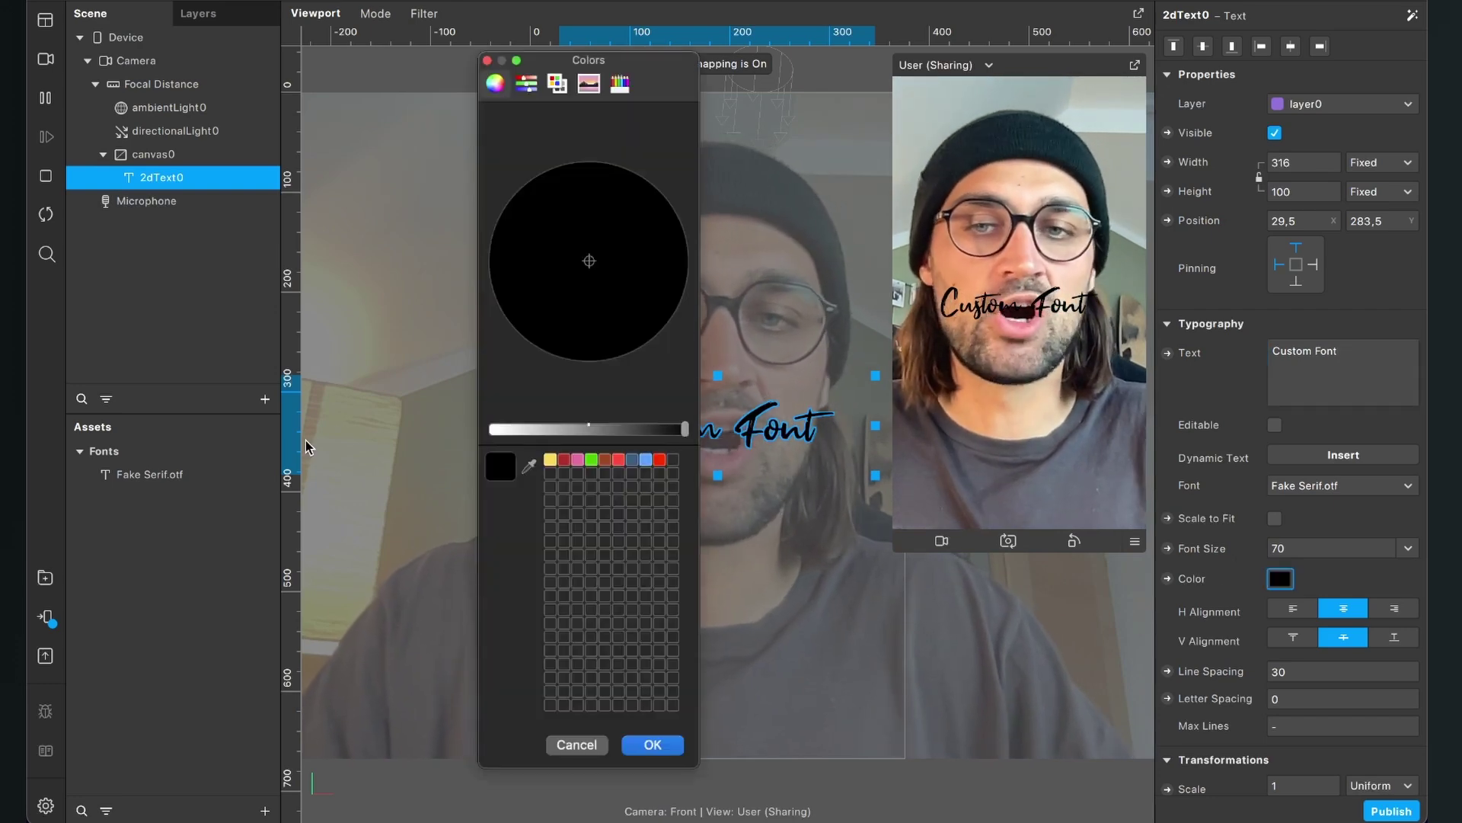
{"action": "left_click_drag", "start_coordinate": [569, 429], "coordinate": [390, 432]}
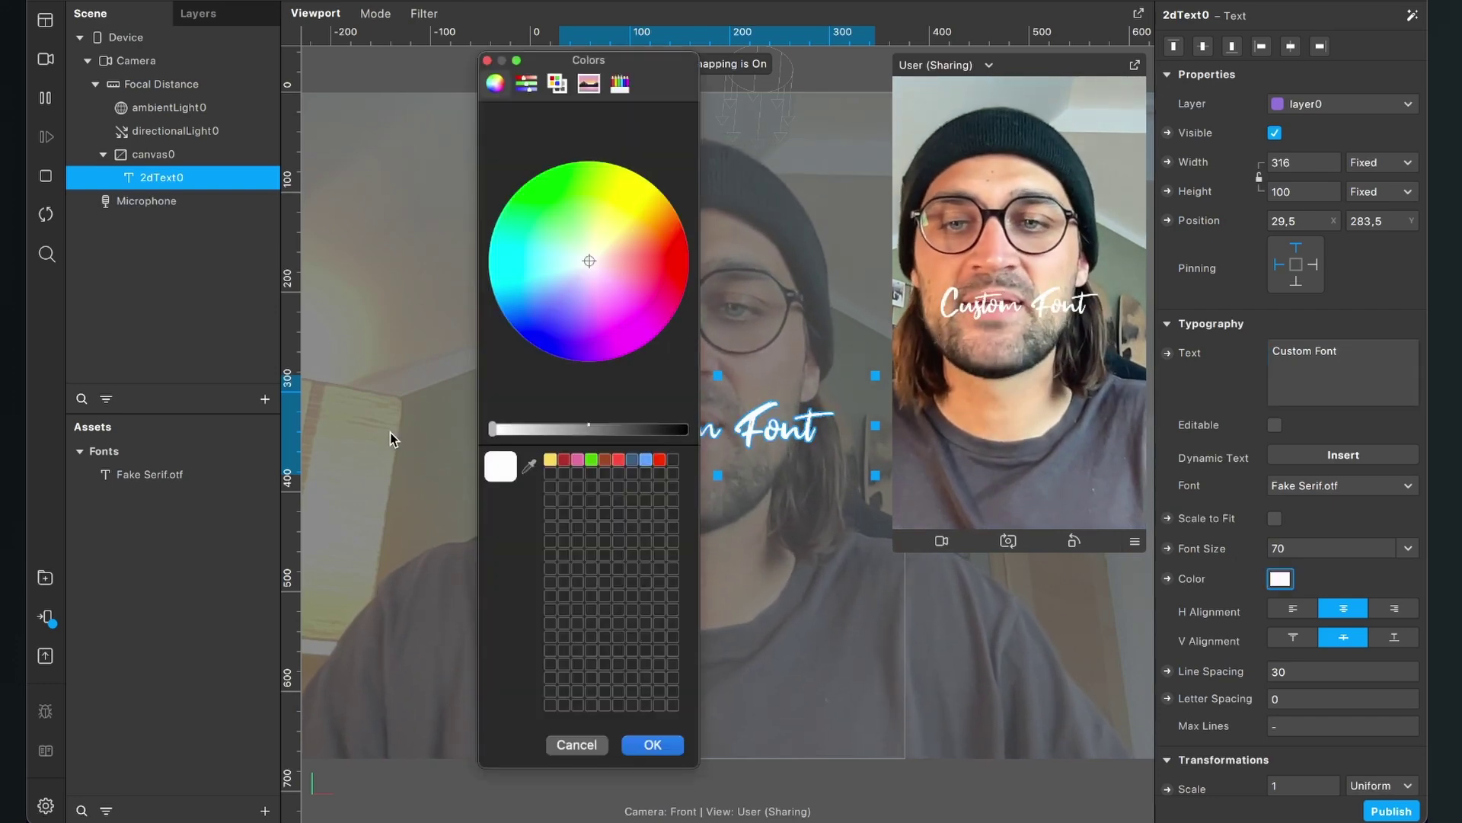
{"action": "left_click", "coordinate": [653, 744]}
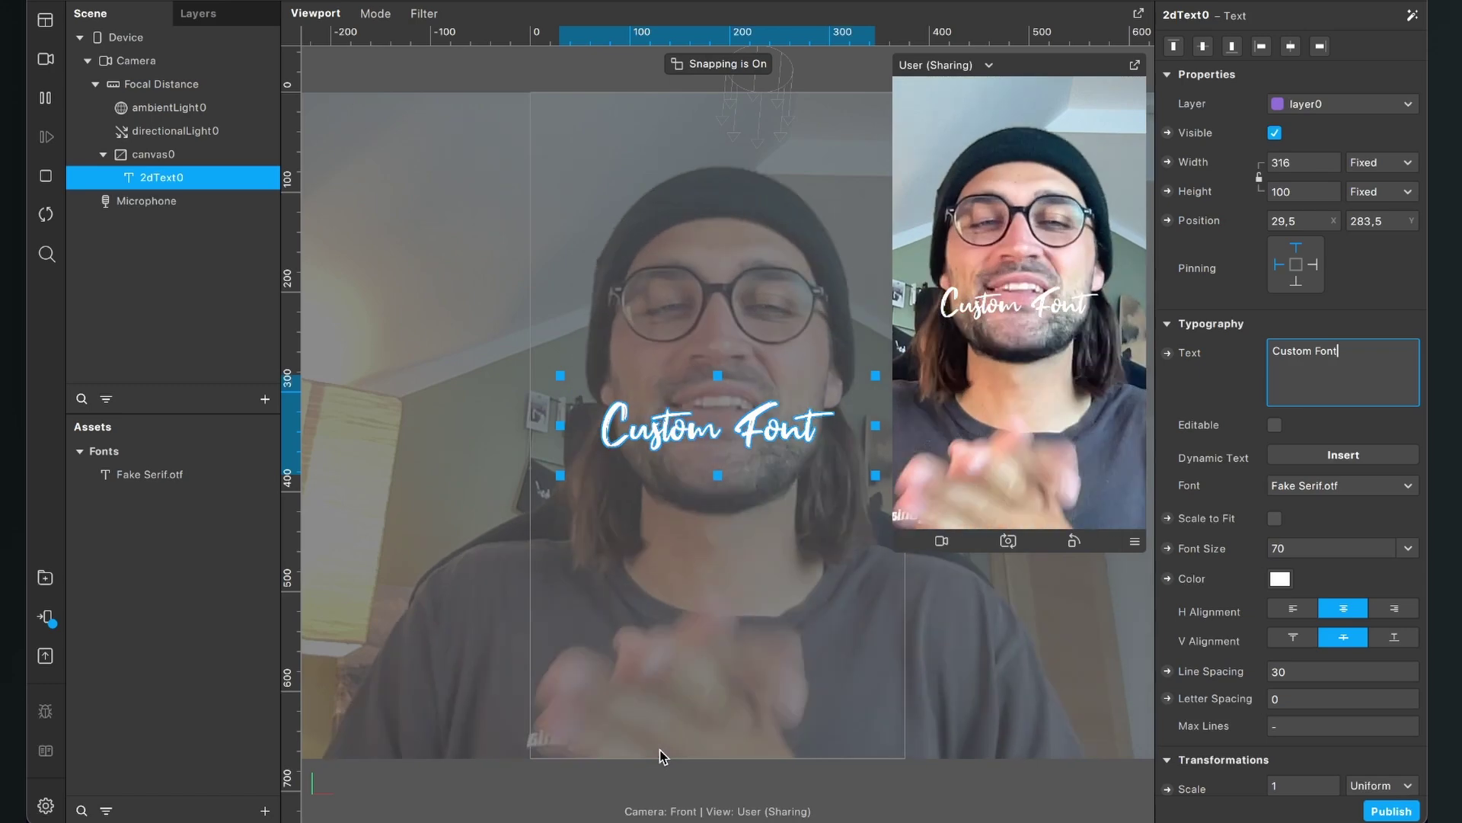